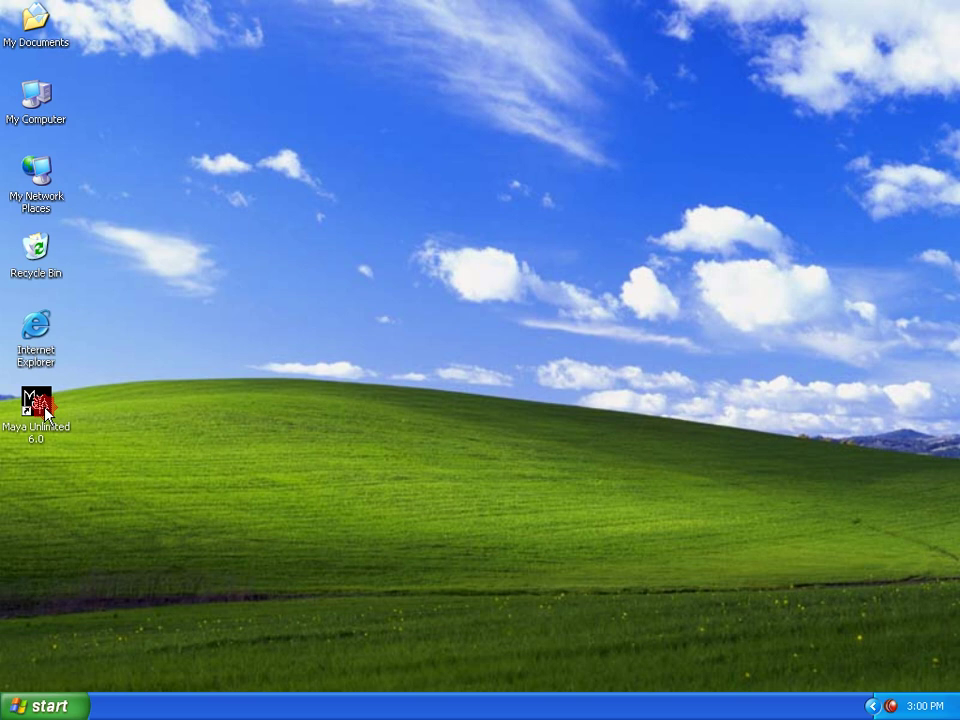
Step: Launch Maya Unlimited 6.0 from Start > Programs > Alias > Maya 6.0
{"action": "left_click", "coordinate": [54, 708]}
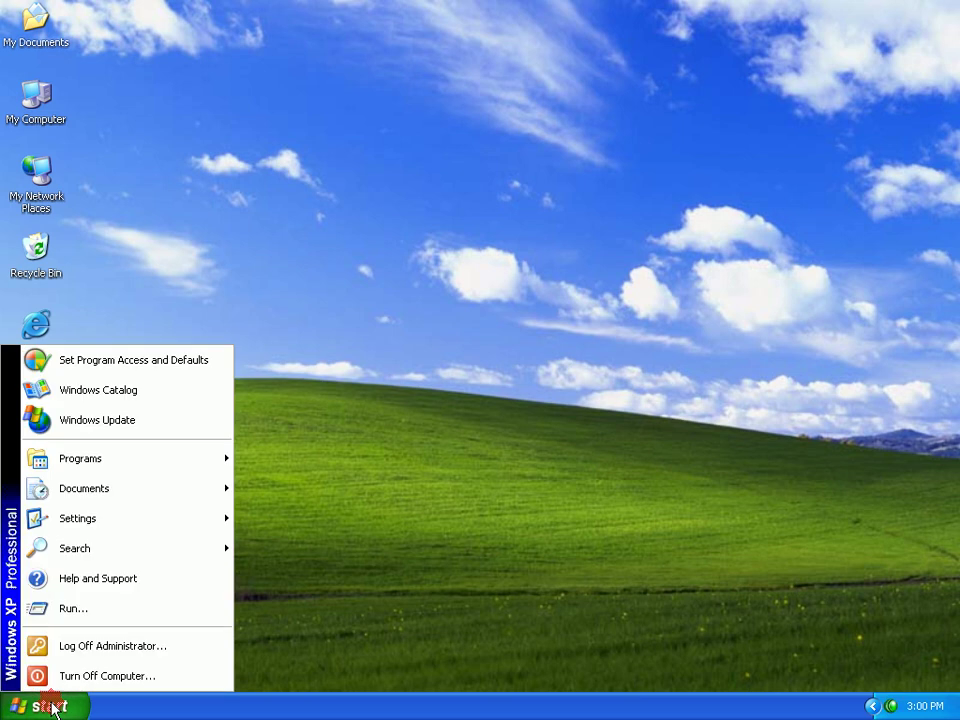
{"action": "left_click", "coordinate": [88, 456]}
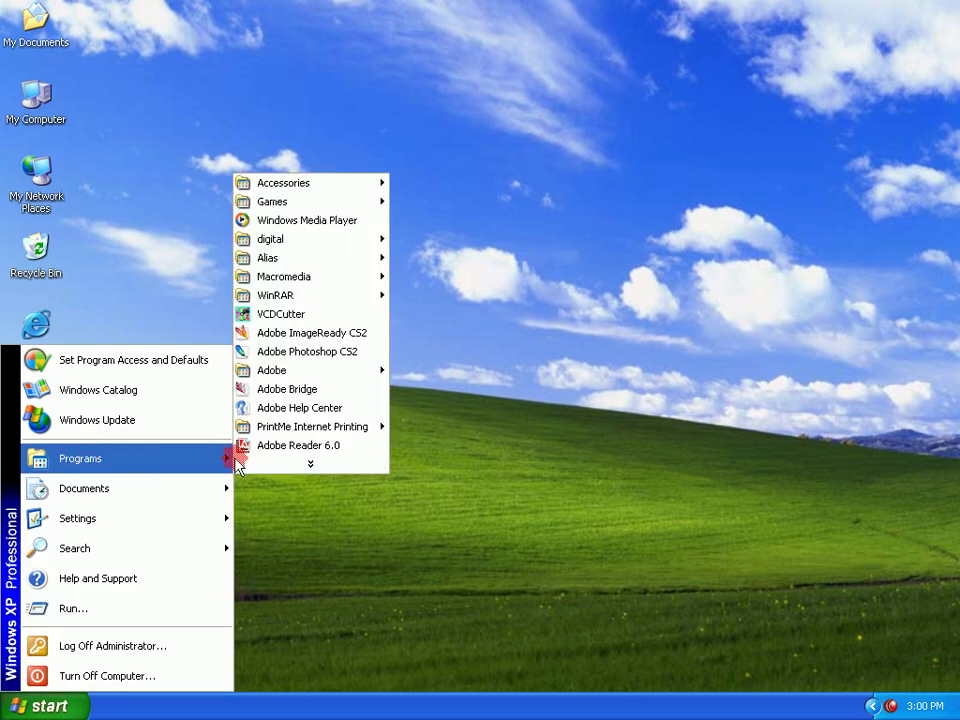
{"action": "left_click", "coordinate": [291, 261]}
{"action": "left_click", "coordinate": [433, 258]}
{"action": "left_click", "coordinate": [590, 297]}
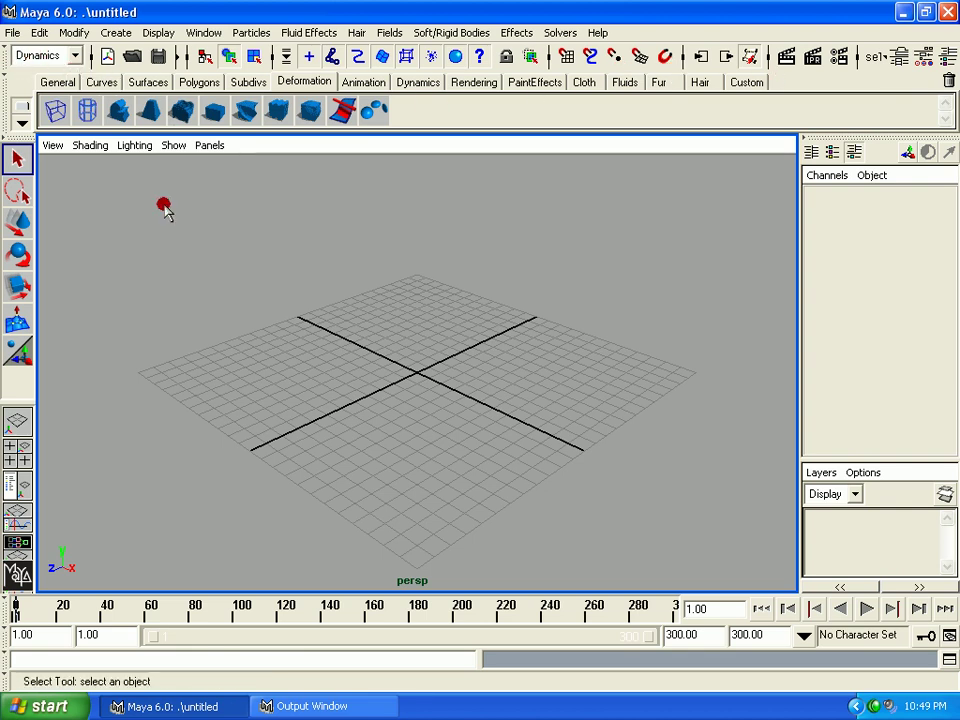
Step: Browse the General, Curves, Surfaces, Polygons and Subdivs shelves, then step back to General
{"action": "left_click", "coordinate": [58, 81]}
{"action": "left_click", "coordinate": [110, 82]}
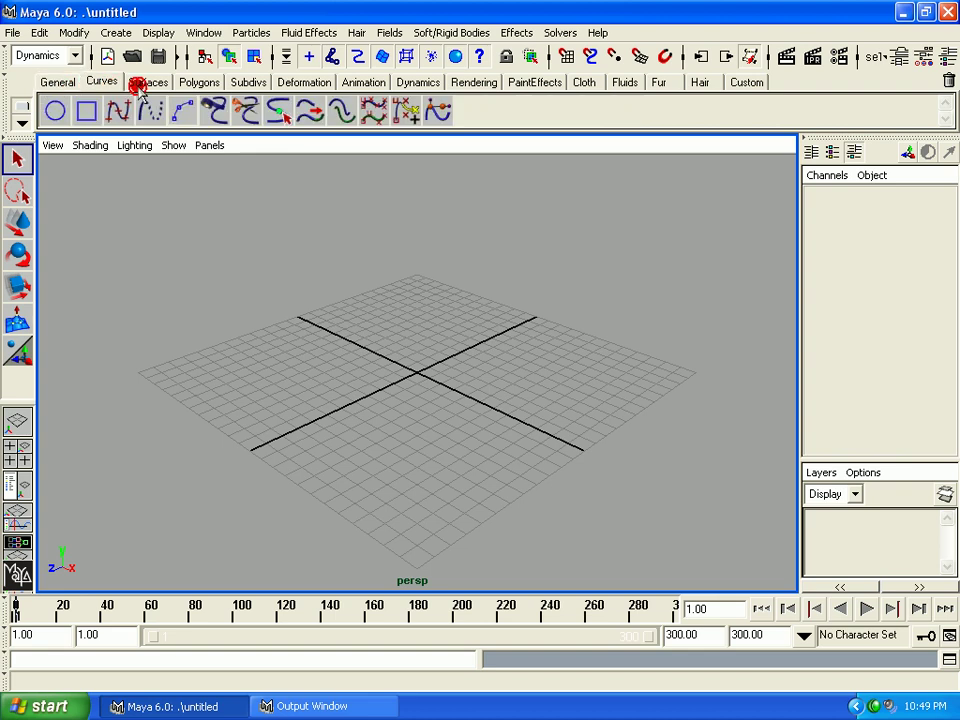
{"action": "left_click", "coordinate": [166, 82]}
{"action": "left_click", "coordinate": [205, 82]}
{"action": "left_click", "coordinate": [246, 82]}
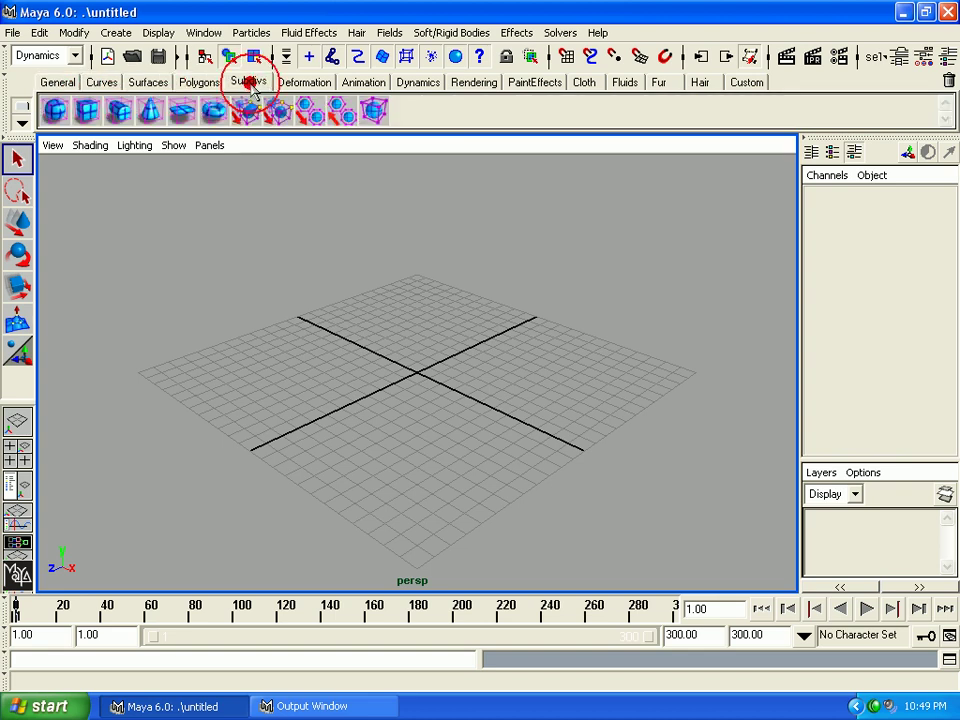
{"action": "left_click", "coordinate": [205, 82]}
{"action": "left_click", "coordinate": [160, 83]}
{"action": "left_click", "coordinate": [105, 84]}
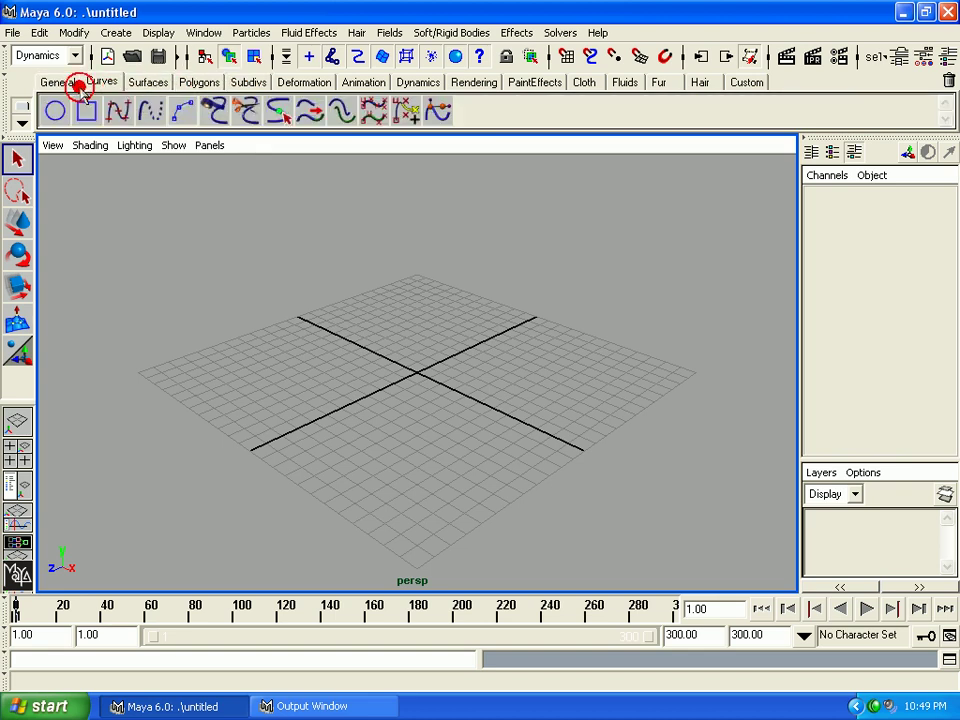
{"action": "left_click", "coordinate": [62, 82]}
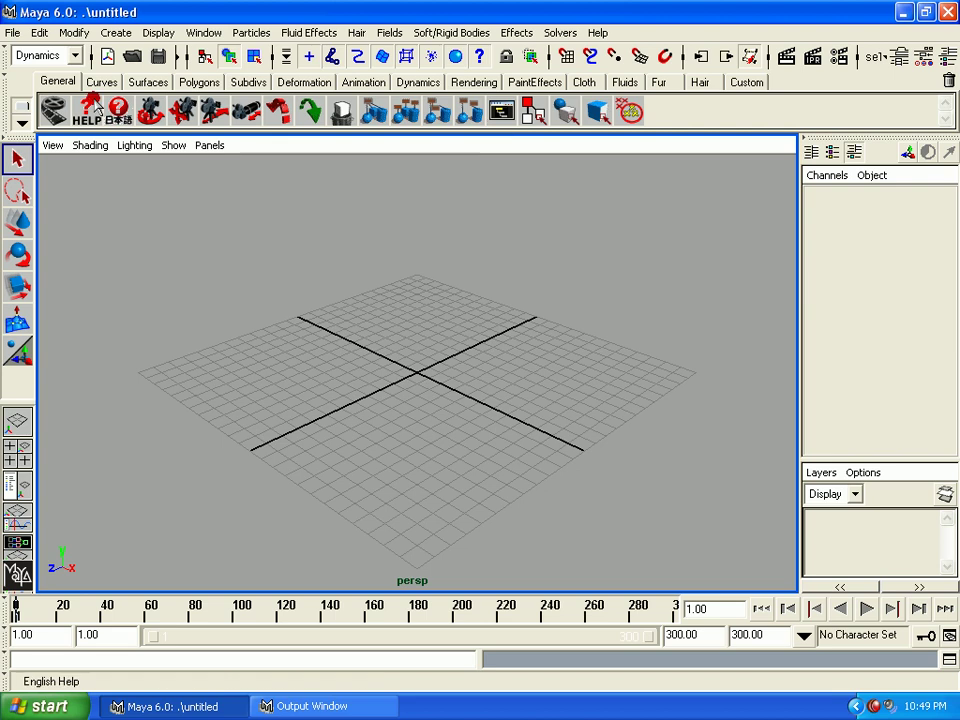
Step: Tour every shelf from Curves through Deformation, Animation, Dynamics, Rendering, PaintEffects, Fluids and Fur, ending on General
{"action": "left_click", "coordinate": [99, 81]}
{"action": "left_click", "coordinate": [160, 83]}
{"action": "left_click", "coordinate": [198, 82]}
{"action": "left_click", "coordinate": [250, 83]}
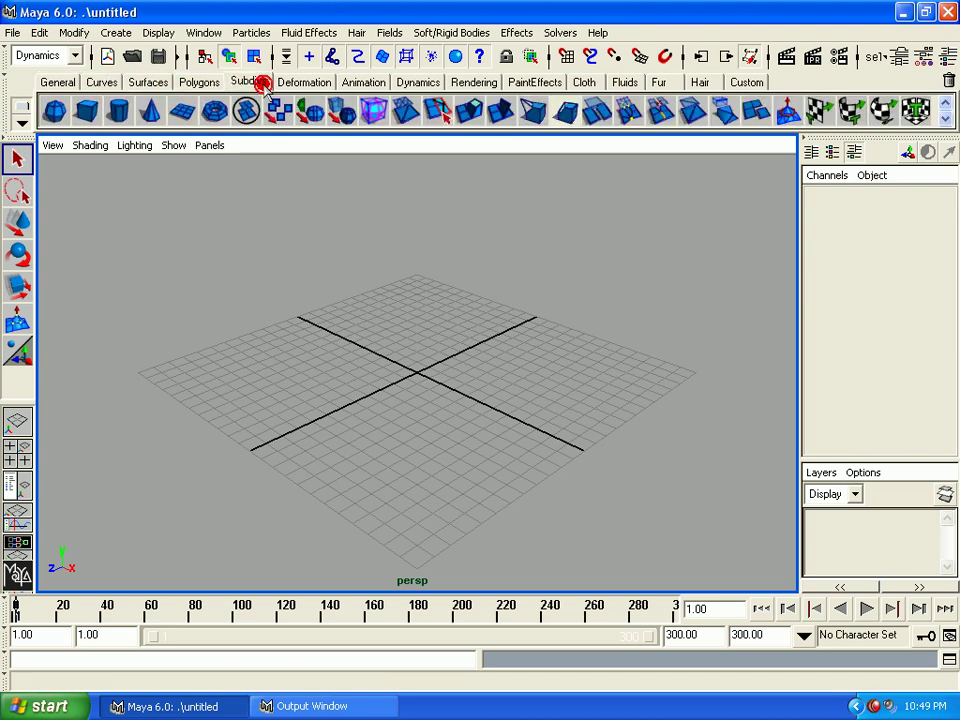
{"action": "left_click", "coordinate": [306, 83]}
{"action": "left_click", "coordinate": [370, 83]}
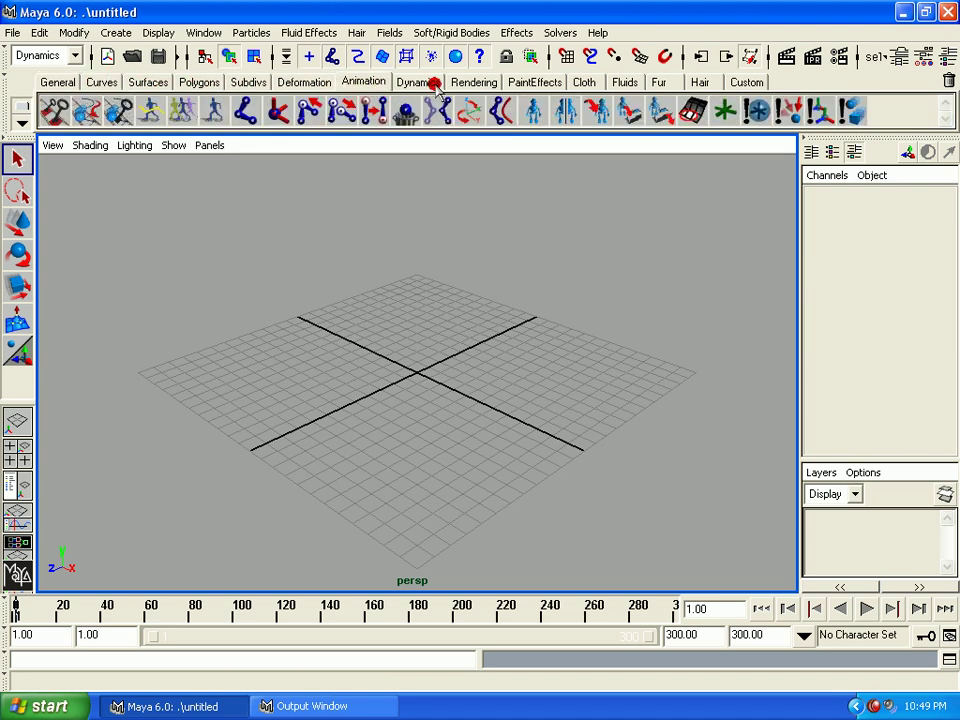
{"action": "left_click", "coordinate": [424, 84]}
{"action": "left_click", "coordinate": [464, 82]}
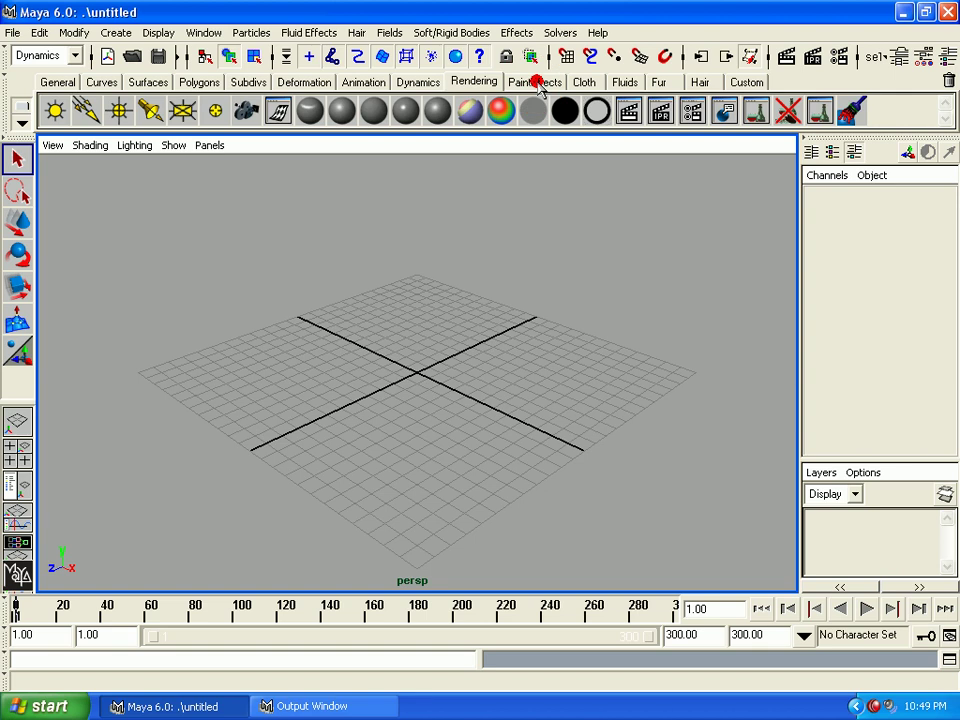
{"action": "left_click", "coordinate": [534, 82]}
{"action": "left_click", "coordinate": [630, 82]}
{"action": "left_click", "coordinate": [668, 83]}
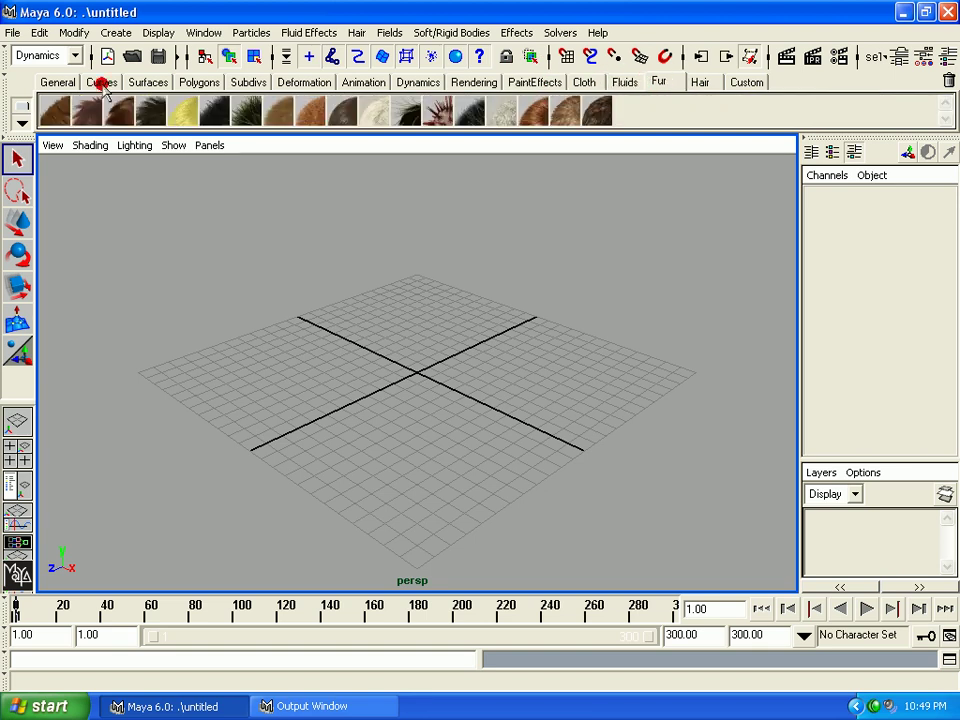
{"action": "left_click", "coordinate": [60, 82]}
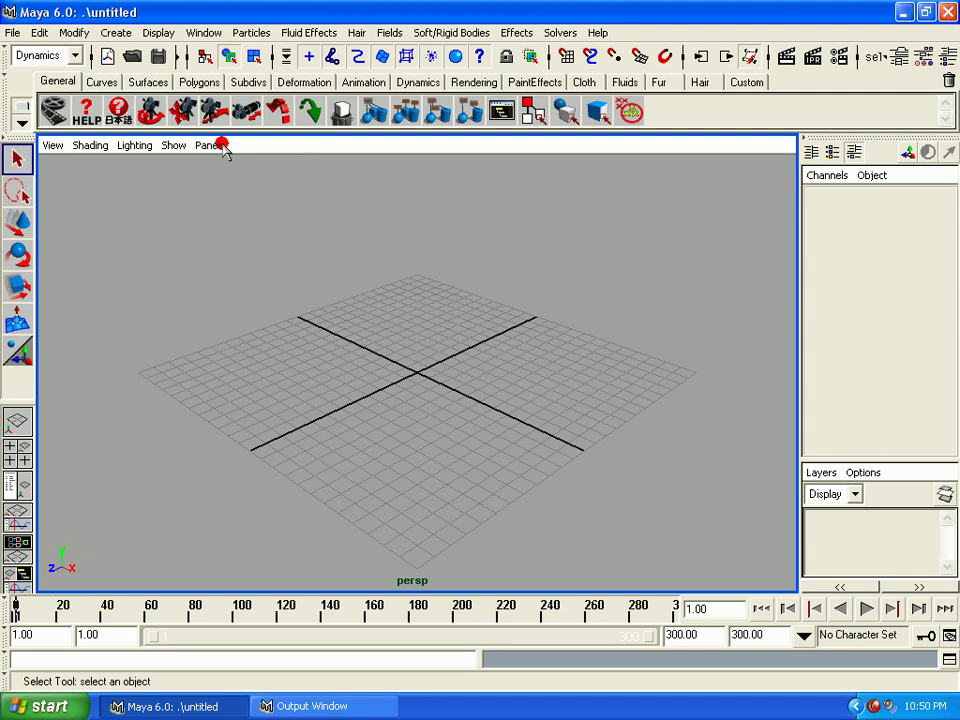
{"action": "left_click", "coordinate": [52, 146]}
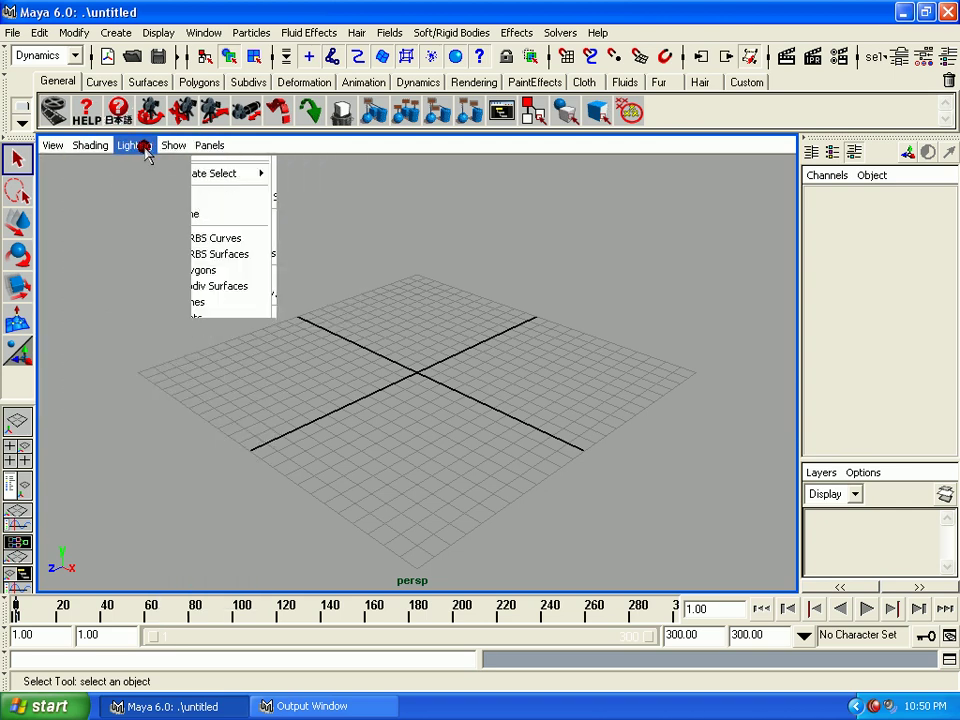
{"action": "mouse_move", "coordinate": [54, 146]}
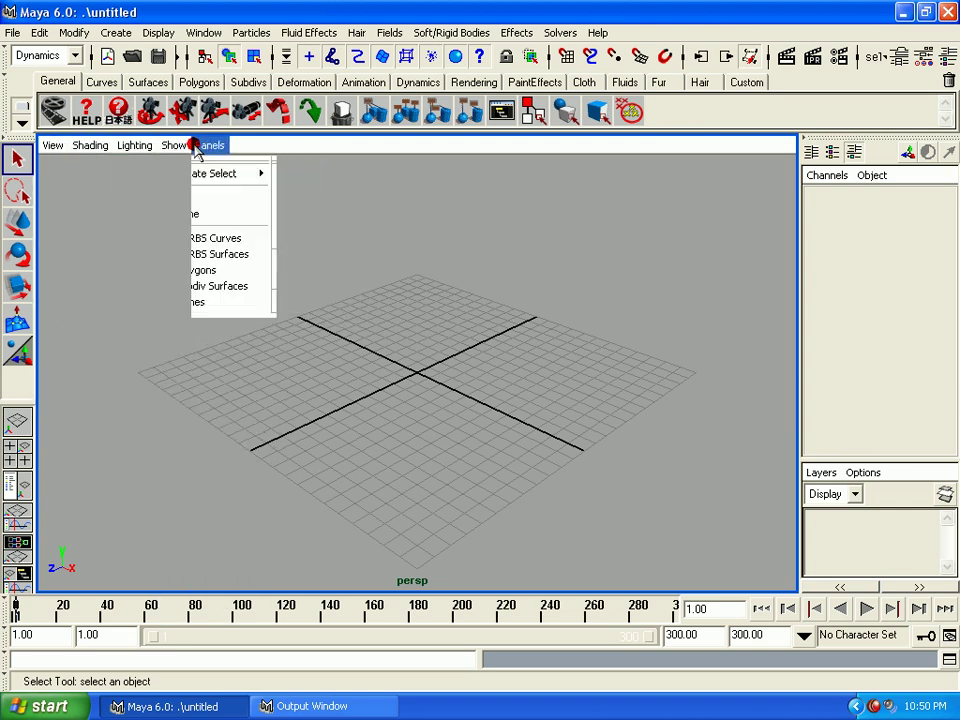
{"action": "mouse_move", "coordinate": [212, 146]}
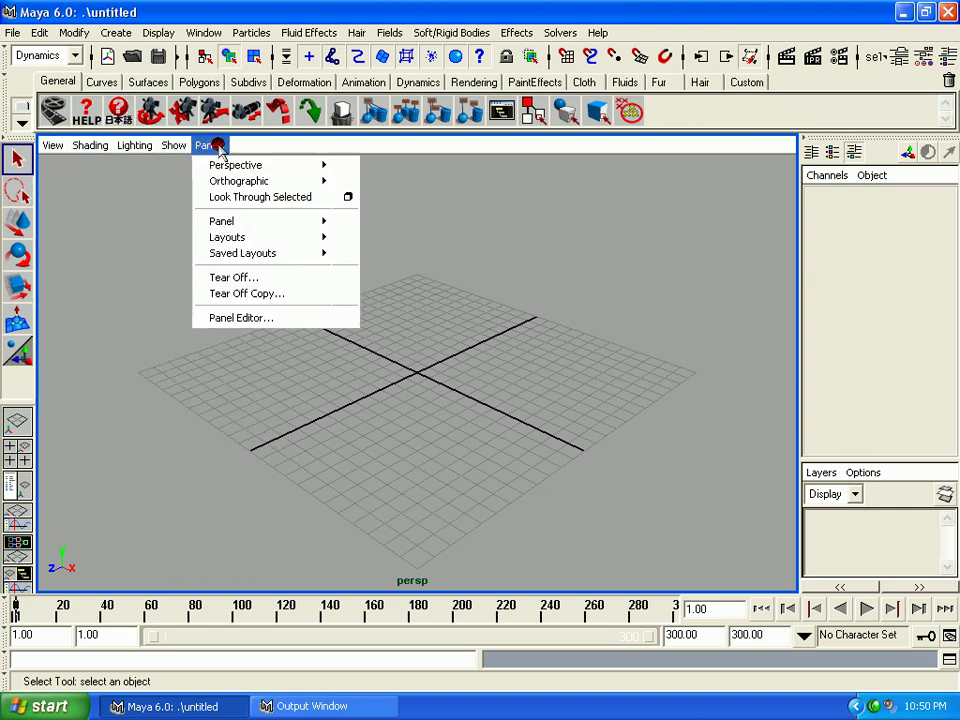
{"action": "left_click", "coordinate": [127, 208]}
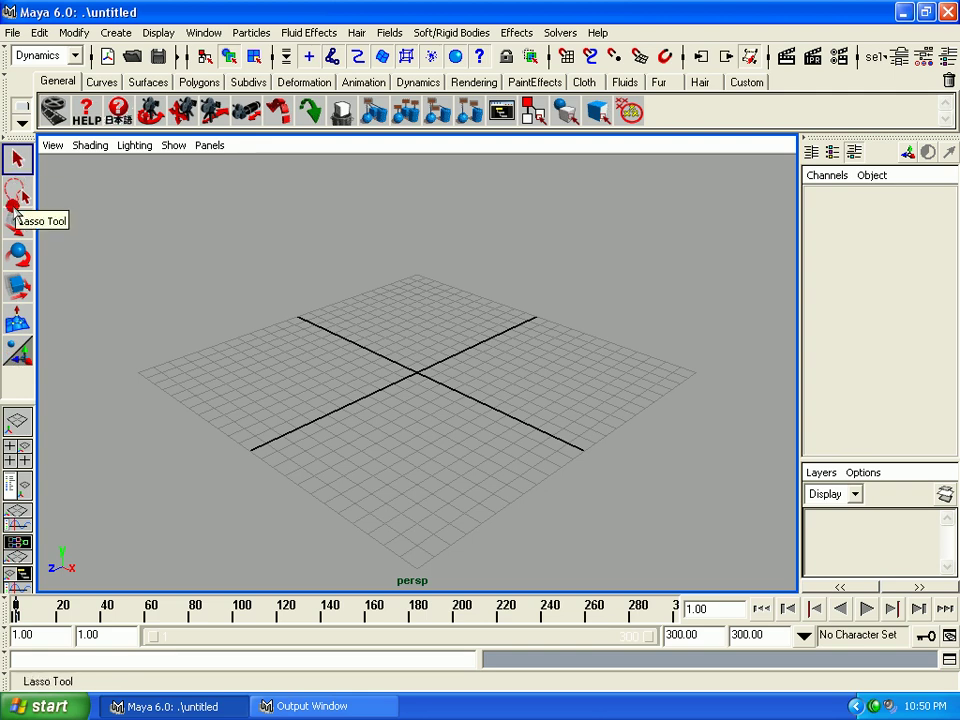
Step: Select the Scale Tool from the toolbox
{"action": "left_click", "coordinate": [17, 287]}
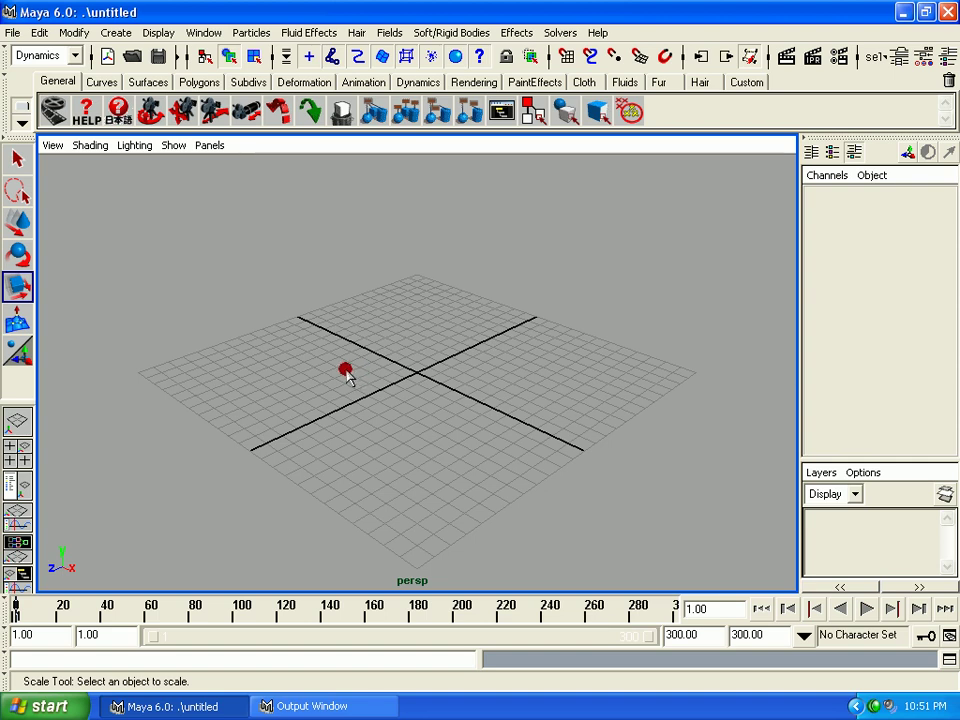
Step: Split the workspace into four views and make the top, front and side panels active in turn
{"action": "left_click", "coordinate": [12, 455]}
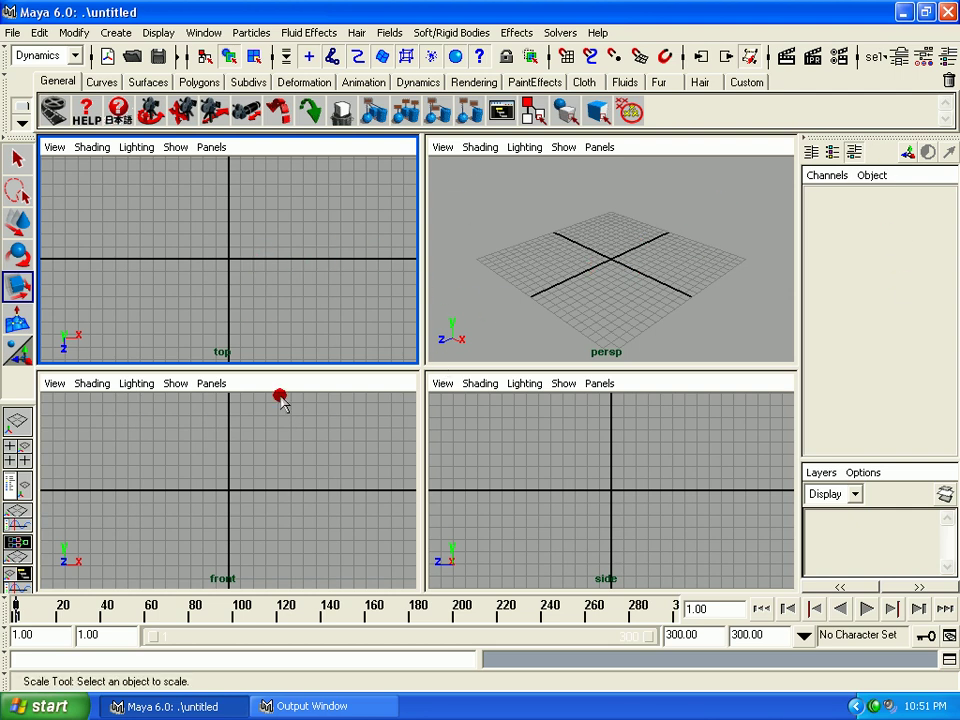
{"action": "left_click", "coordinate": [621, 531]}
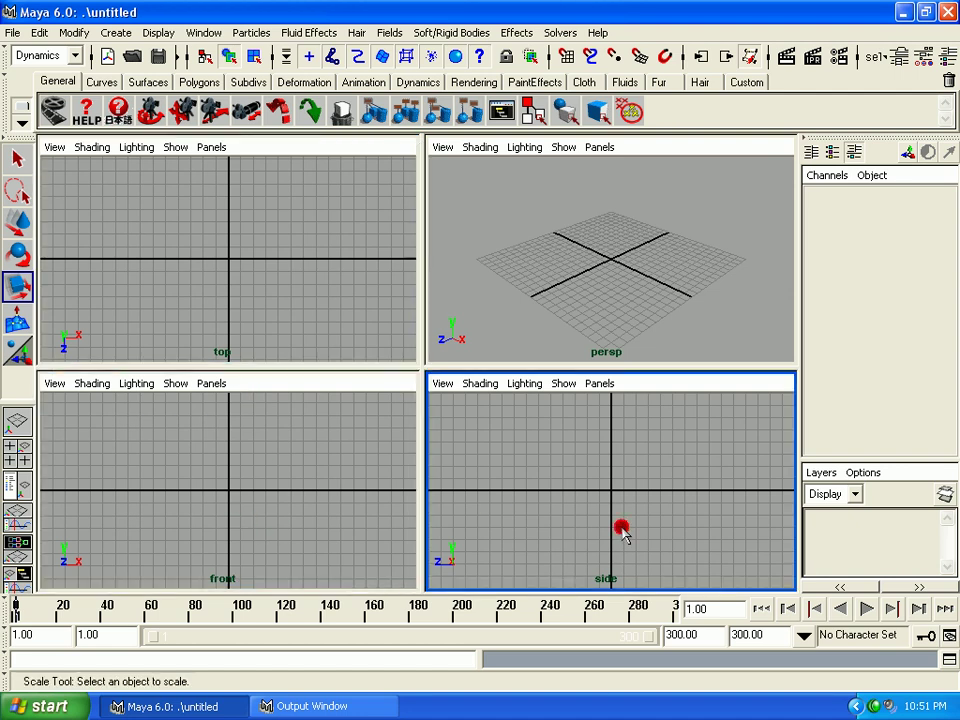
{"action": "left_click", "coordinate": [276, 307]}
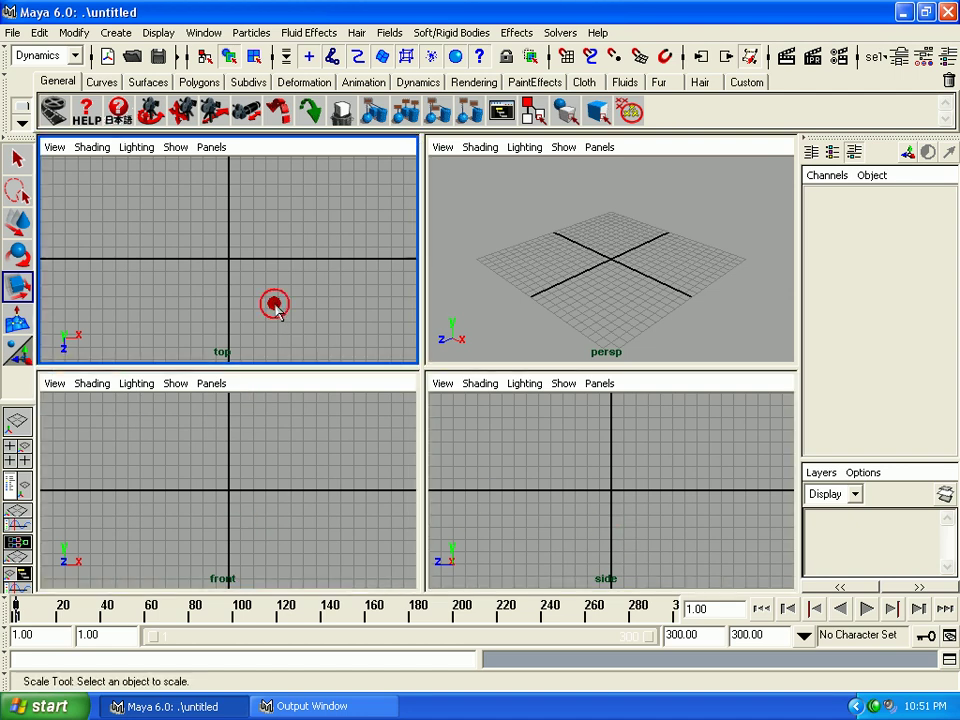
{"action": "left_click", "coordinate": [277, 424]}
{"action": "left_click", "coordinate": [582, 485]}
{"action": "left_click", "coordinate": [291, 295]}
{"action": "left_click", "coordinate": [298, 400]}
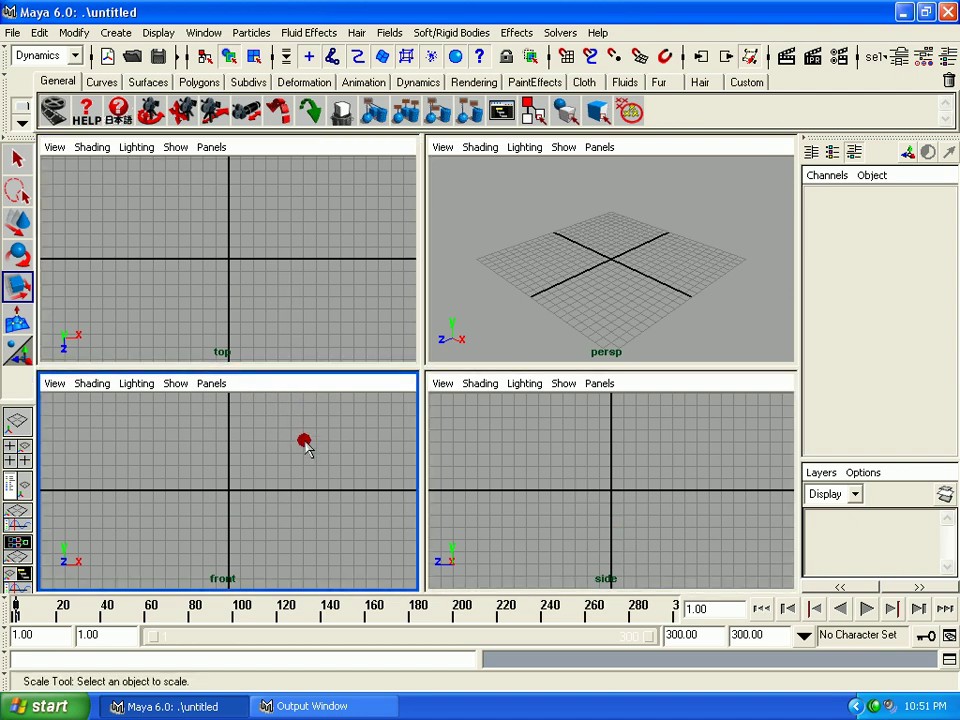
{"action": "left_click", "coordinate": [519, 471]}
{"action": "left_click", "coordinate": [255, 264]}
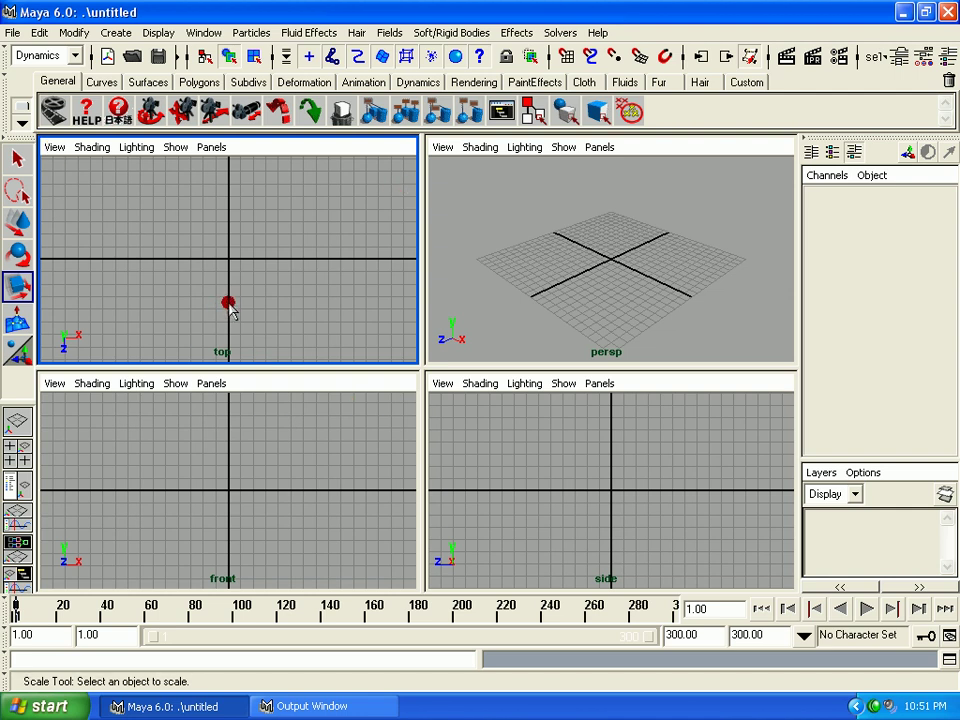
{"action": "left_click", "coordinate": [292, 460]}
{"action": "left_click", "coordinate": [308, 328]}
{"action": "left_click", "coordinate": [288, 470]}
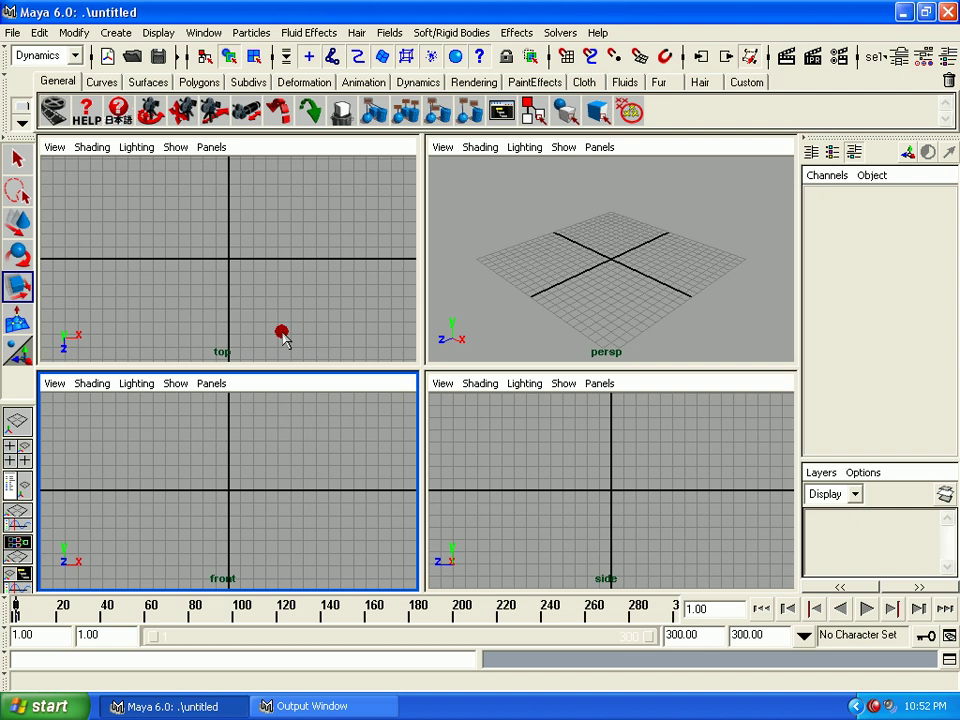
{"action": "left_click", "coordinate": [287, 333]}
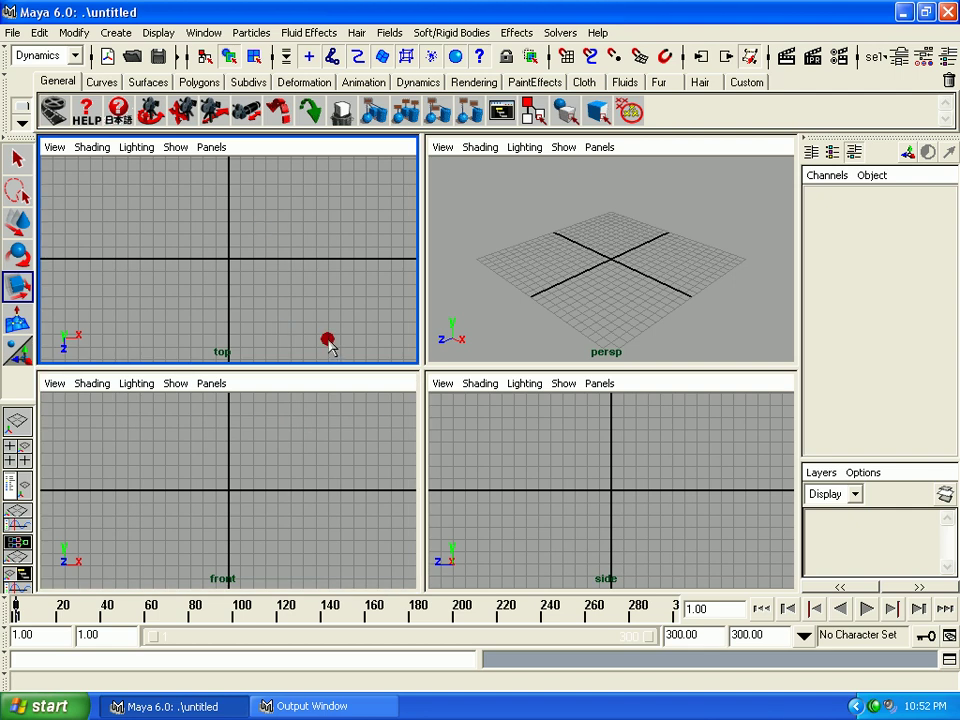
{"action": "left_click", "coordinate": [229, 282]}
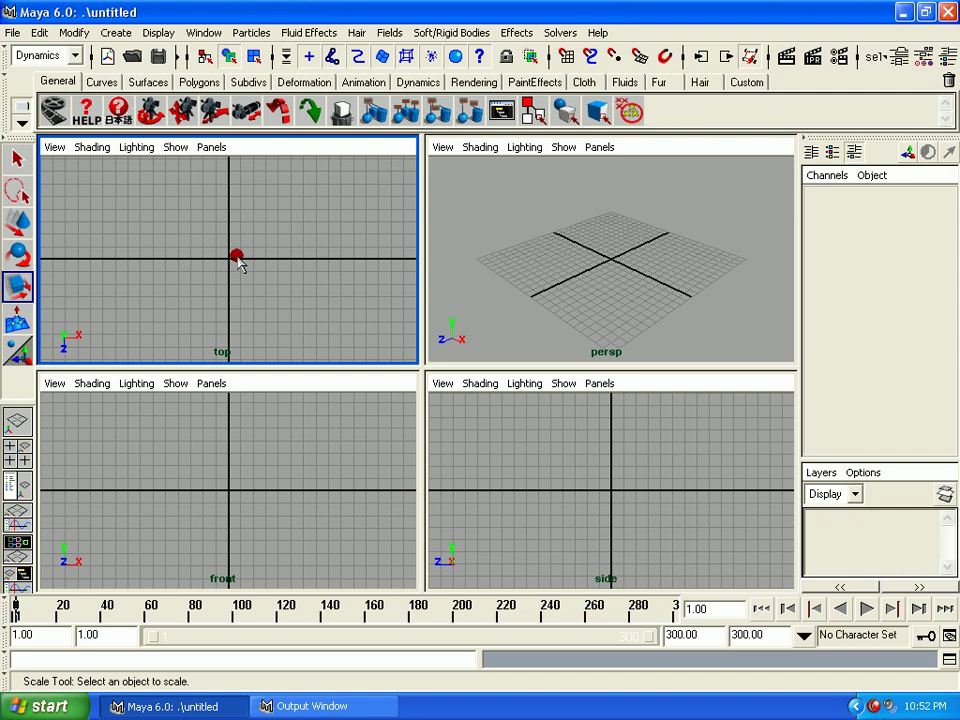
Step: Cycle the Persp/Outliner, Persp/Graph, Hypershade/Persp and four-view layouts, ending on single perspective
{"action": "left_click", "coordinate": [17, 485]}
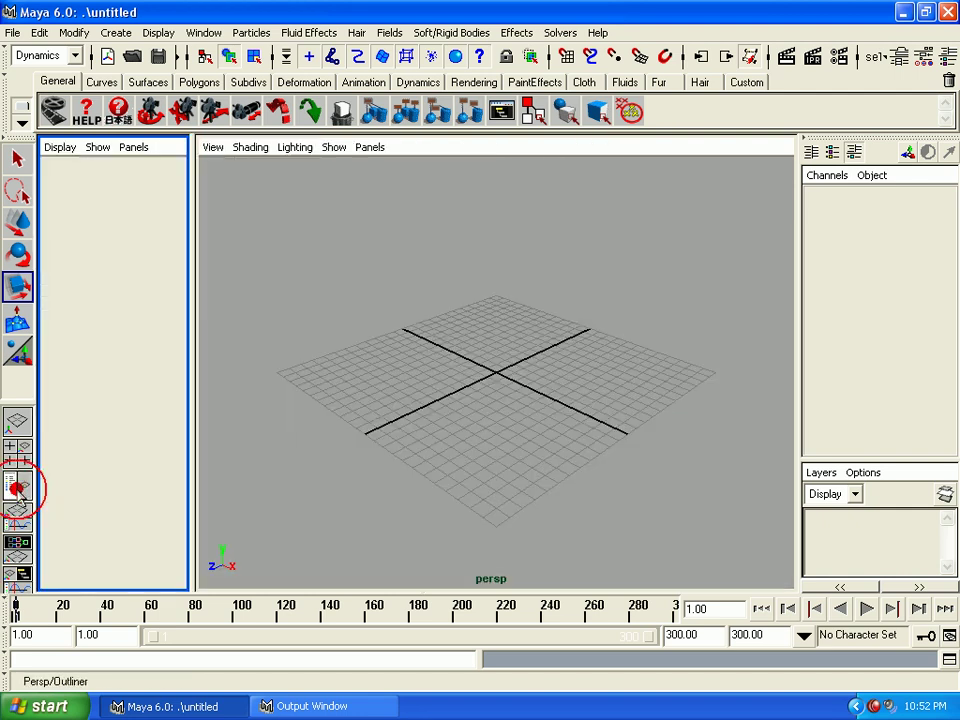
{"action": "left_click", "coordinate": [18, 518]}
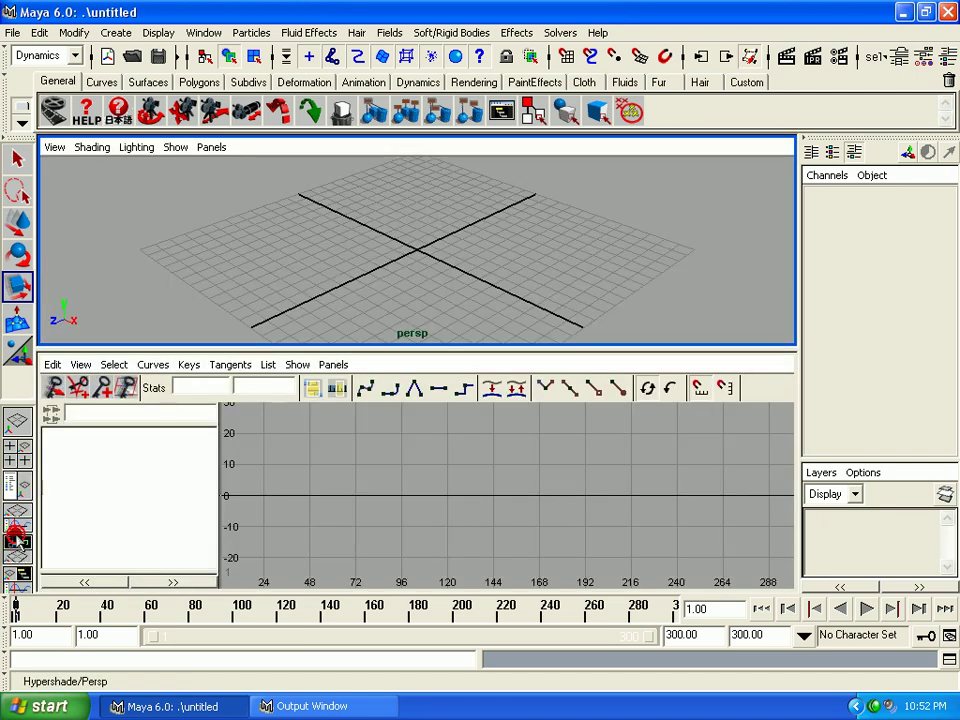
{"action": "left_click", "coordinate": [18, 521]}
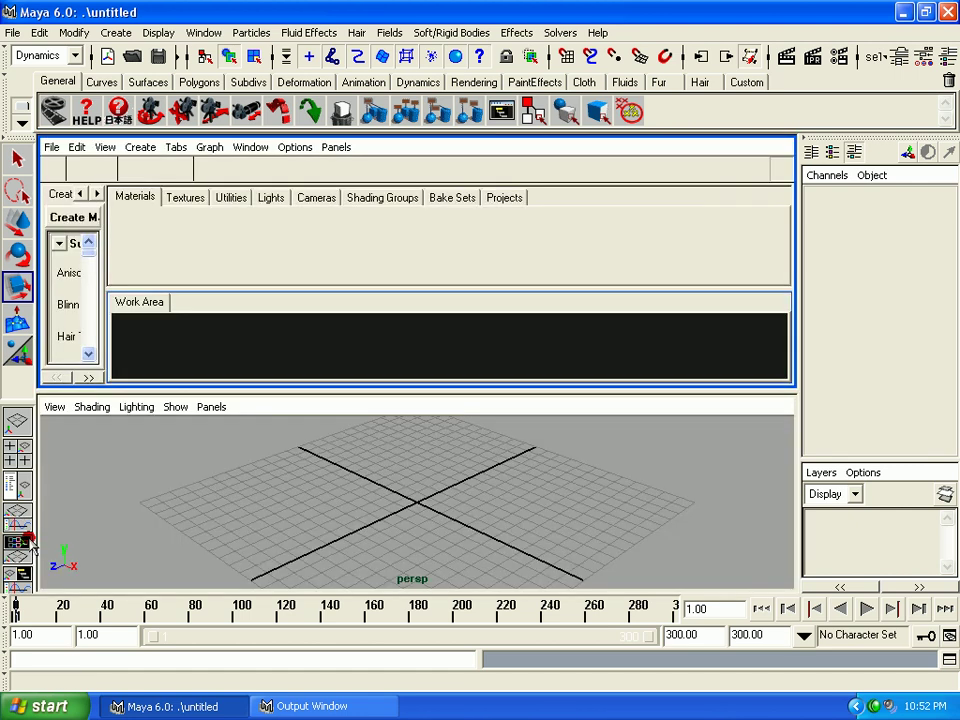
{"action": "left_click", "coordinate": [20, 488]}
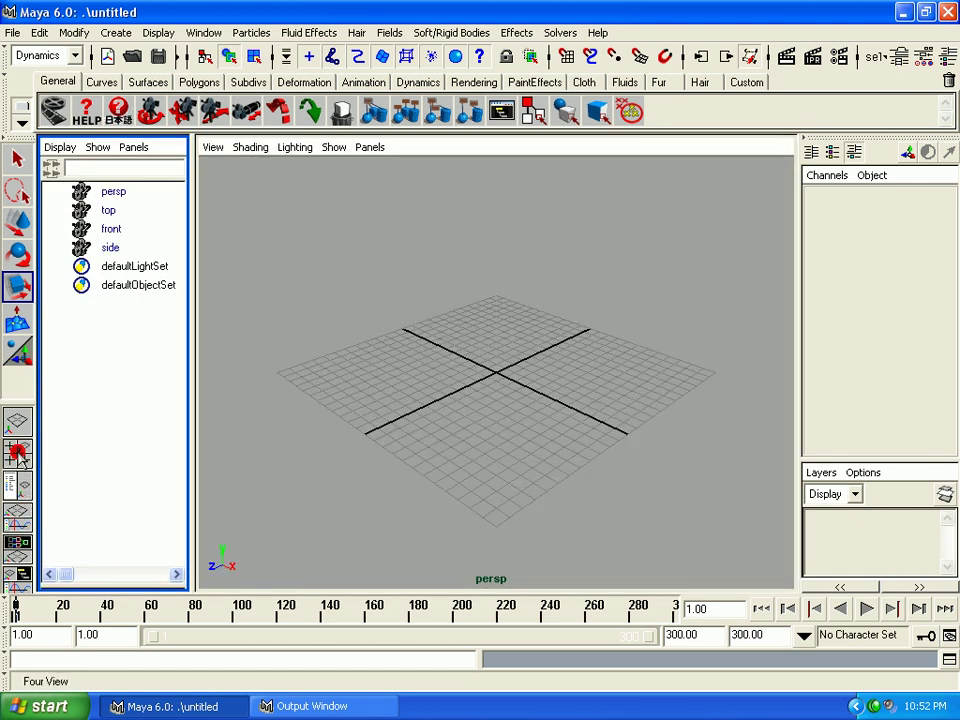
{"action": "left_click", "coordinate": [16, 452]}
{"action": "left_click", "coordinate": [16, 420]}
{"action": "left_click", "coordinate": [18, 486]}
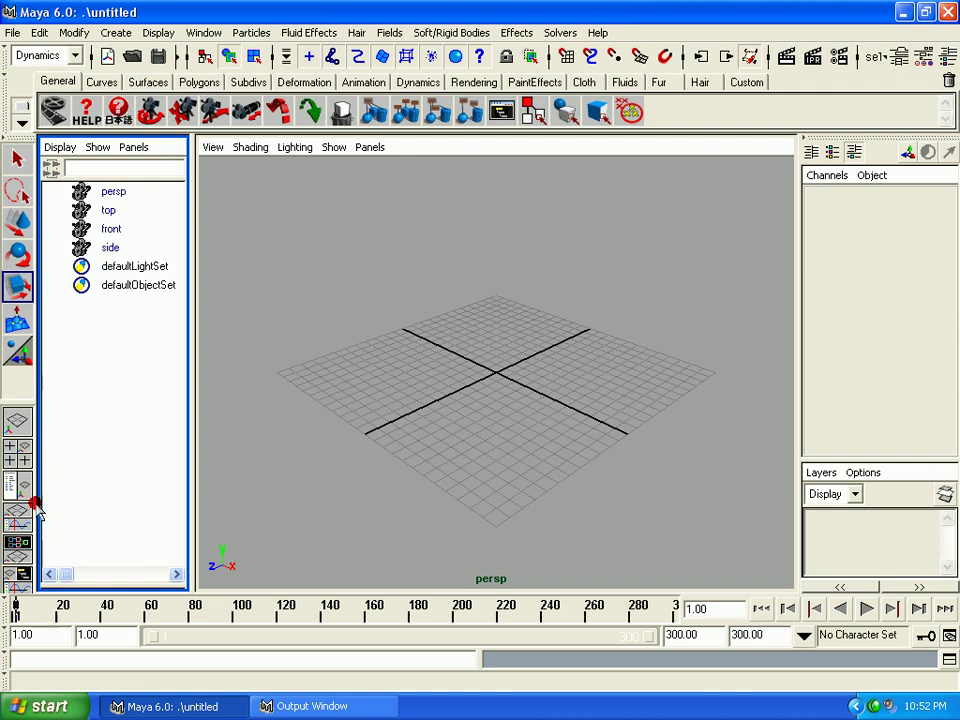
{"action": "left_click", "coordinate": [15, 446]}
{"action": "left_click", "coordinate": [16, 420]}
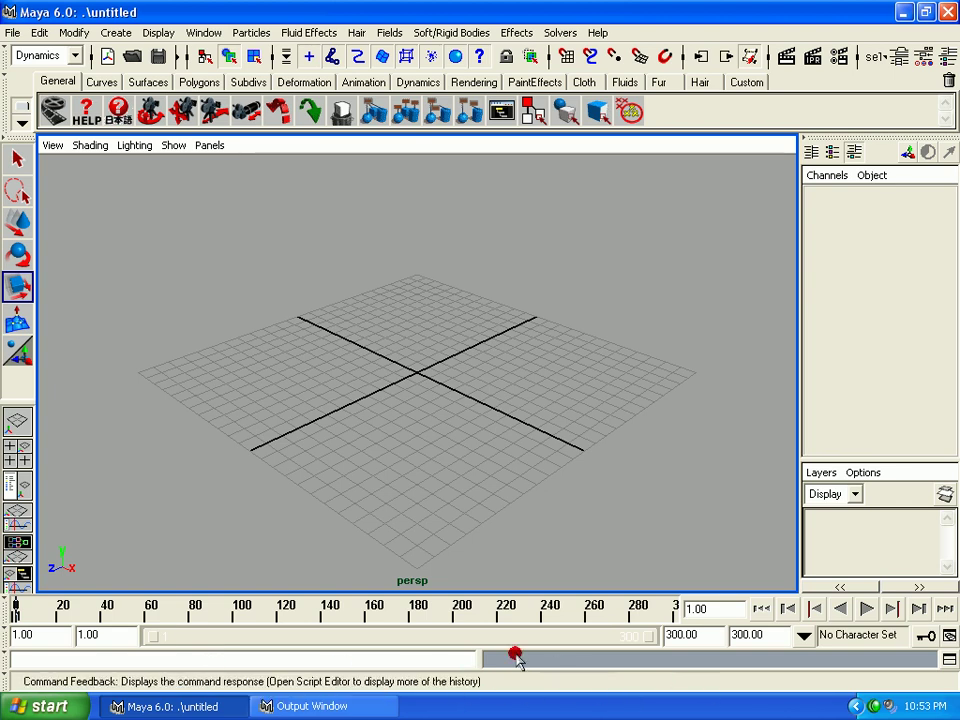
Step: Create a polygon sphere, pSphere1, at the origin via Create > Polygon Primitives > Sphere
{"action": "left_click", "coordinate": [118, 33]}
{"action": "mouse_move", "coordinate": [140, 75]}
{"action": "left_click", "coordinate": [261, 88]}
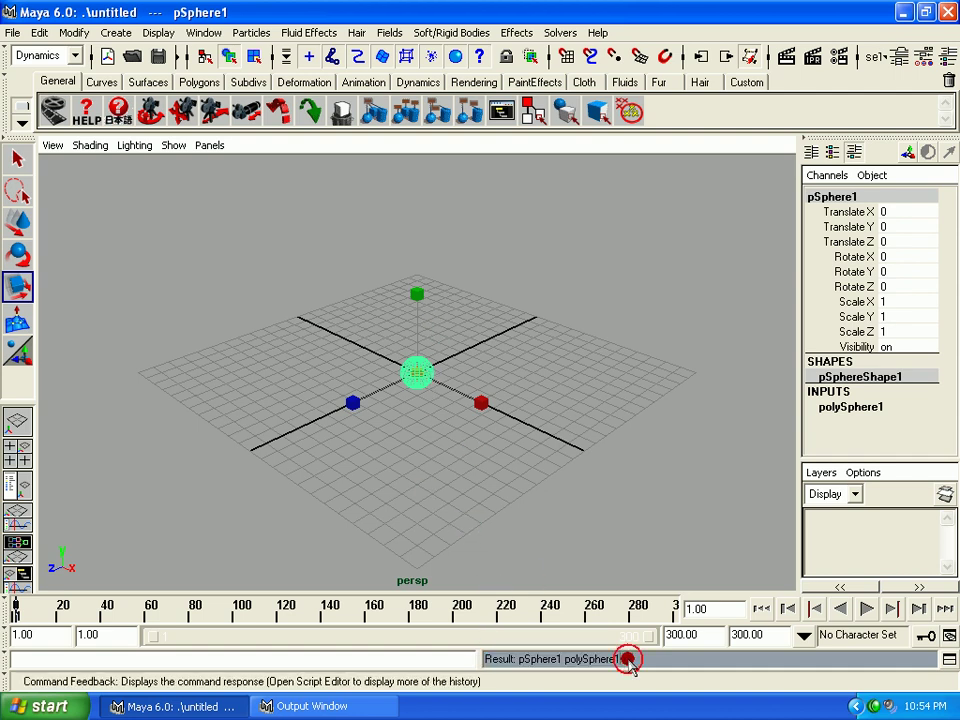
{"action": "left_click_drag", "start_coordinate": [604, 664], "coordinate": [433, 660]}
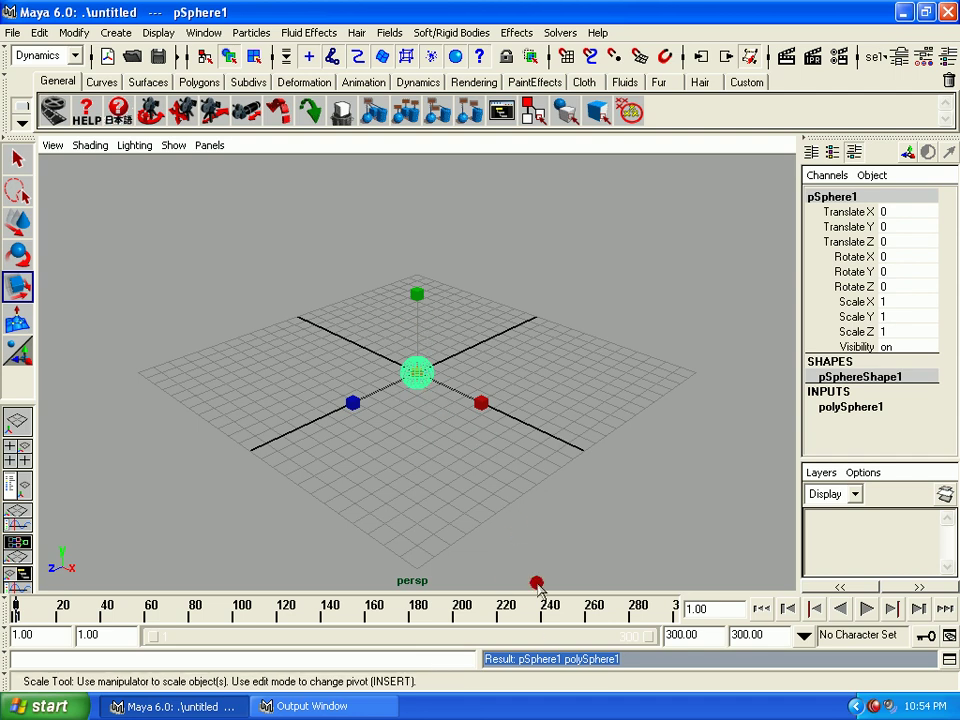
{"action": "left_click", "coordinate": [634, 665]}
{"action": "left_click_drag", "start_coordinate": [634, 665], "coordinate": [470, 652]}
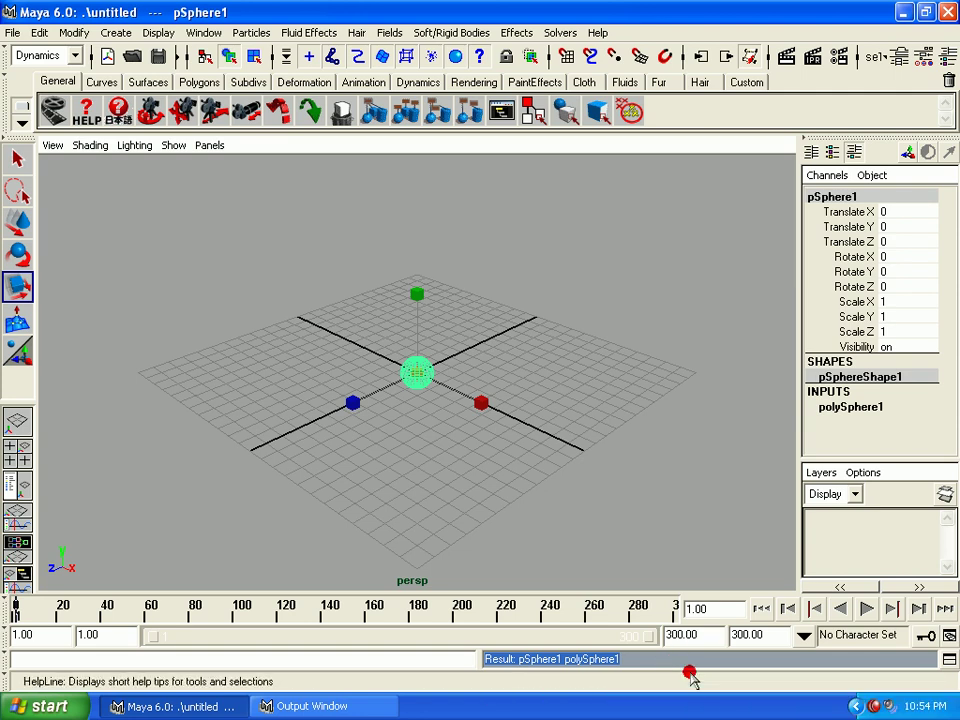
{"action": "left_click", "coordinate": [945, 662]}
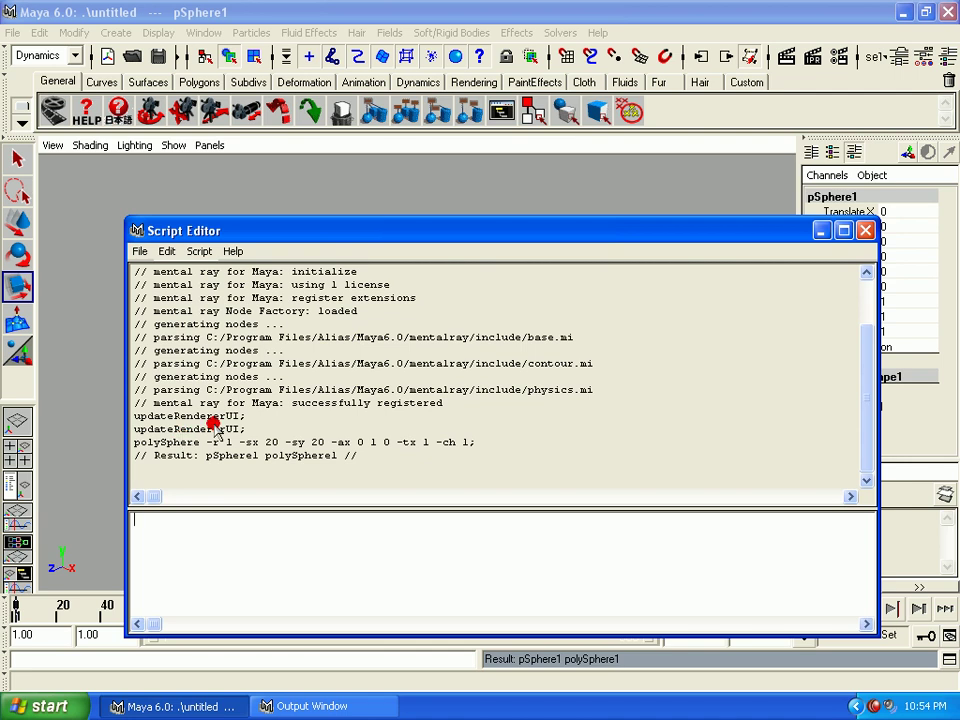
{"action": "left_click", "coordinate": [866, 231]}
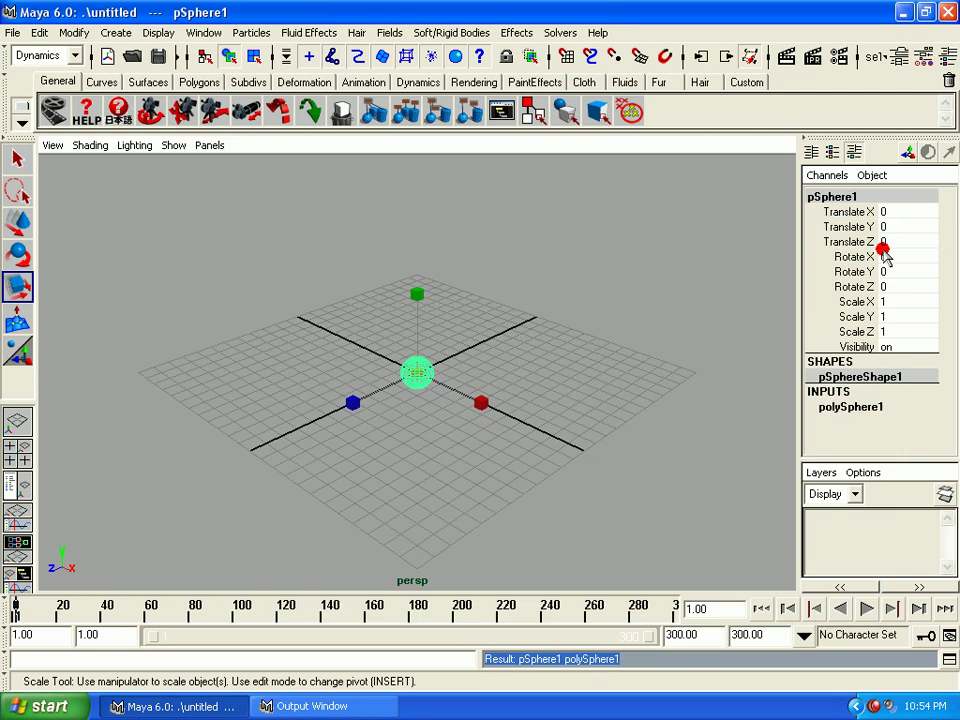
Step: Toggle Auto Keyframe, open the timeline and playback preferences, then close the Preferences window
{"action": "left_click", "coordinate": [922, 639]}
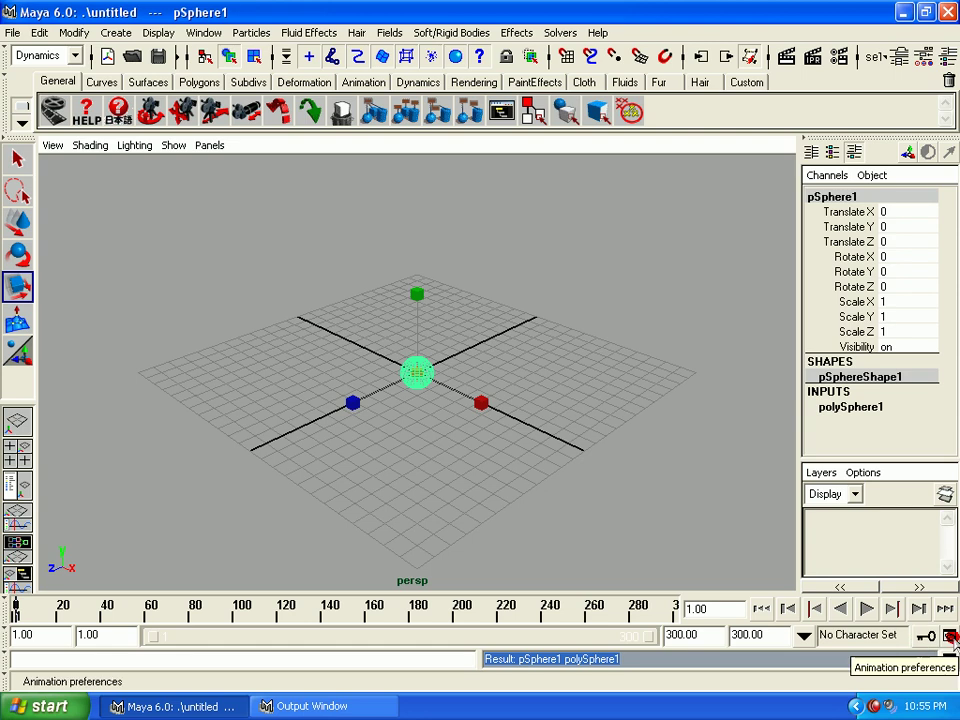
{"action": "left_click", "coordinate": [950, 636]}
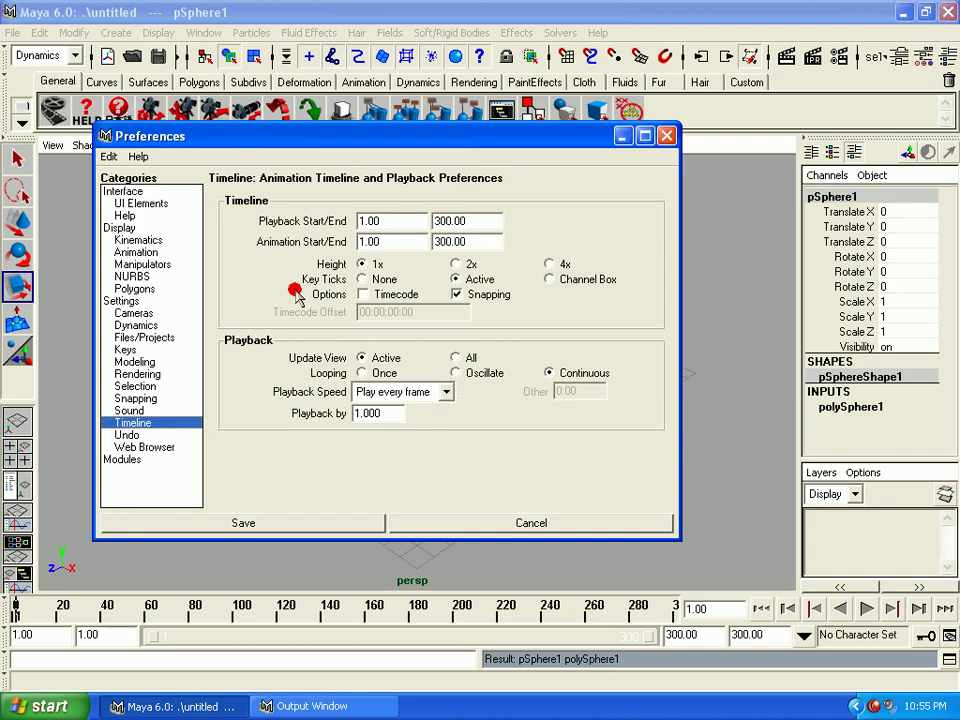
{"action": "left_click", "coordinate": [666, 135]}
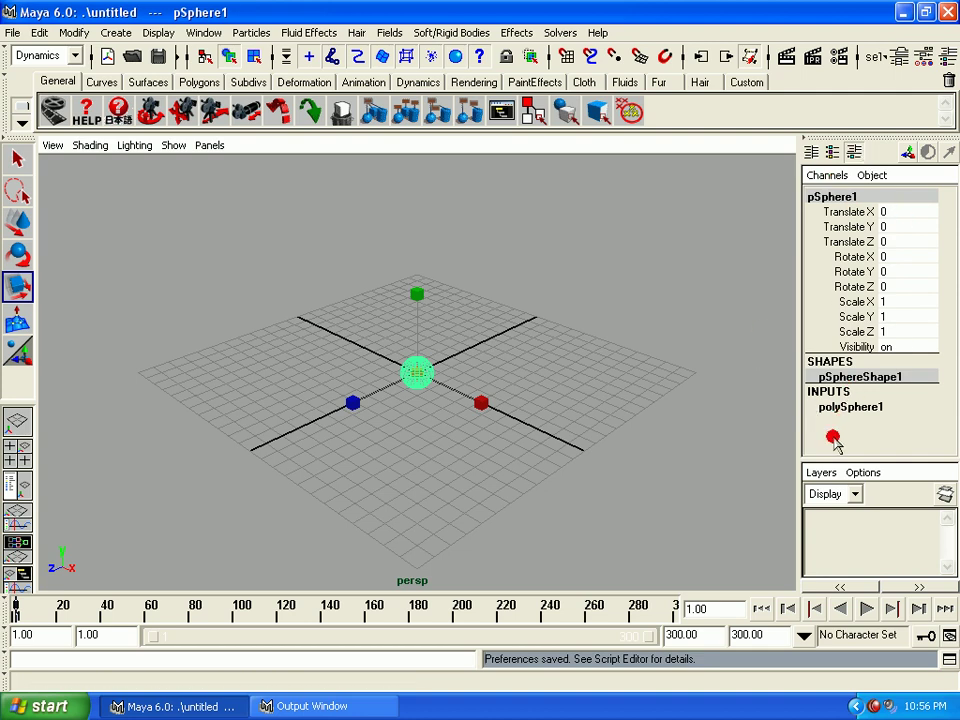
{"action": "left_click", "coordinate": [820, 472]}
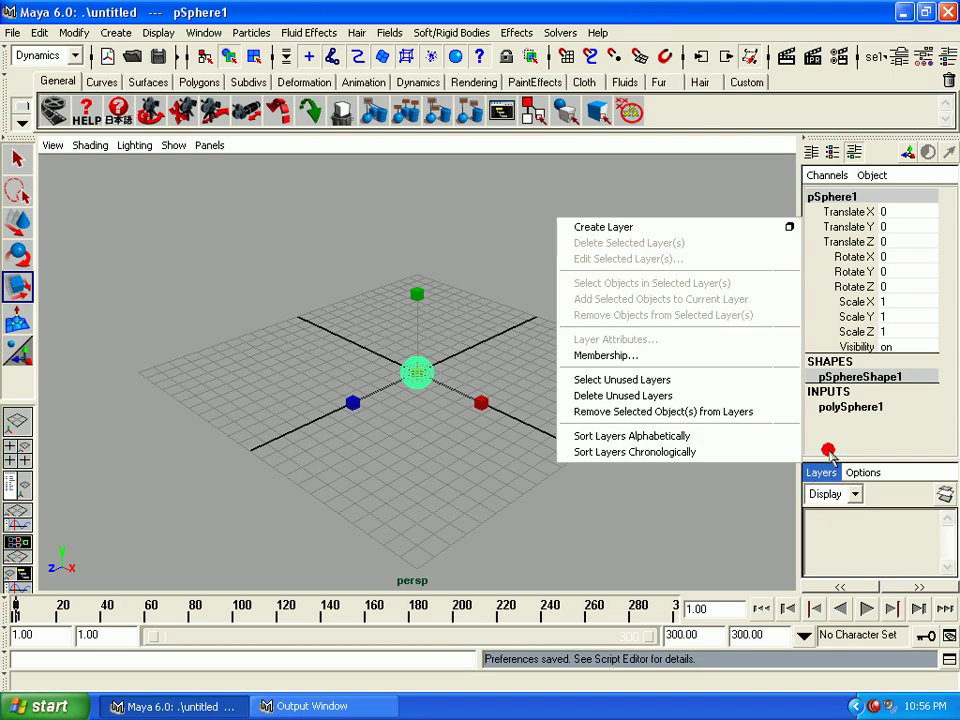
{"action": "left_click", "coordinate": [827, 474]}
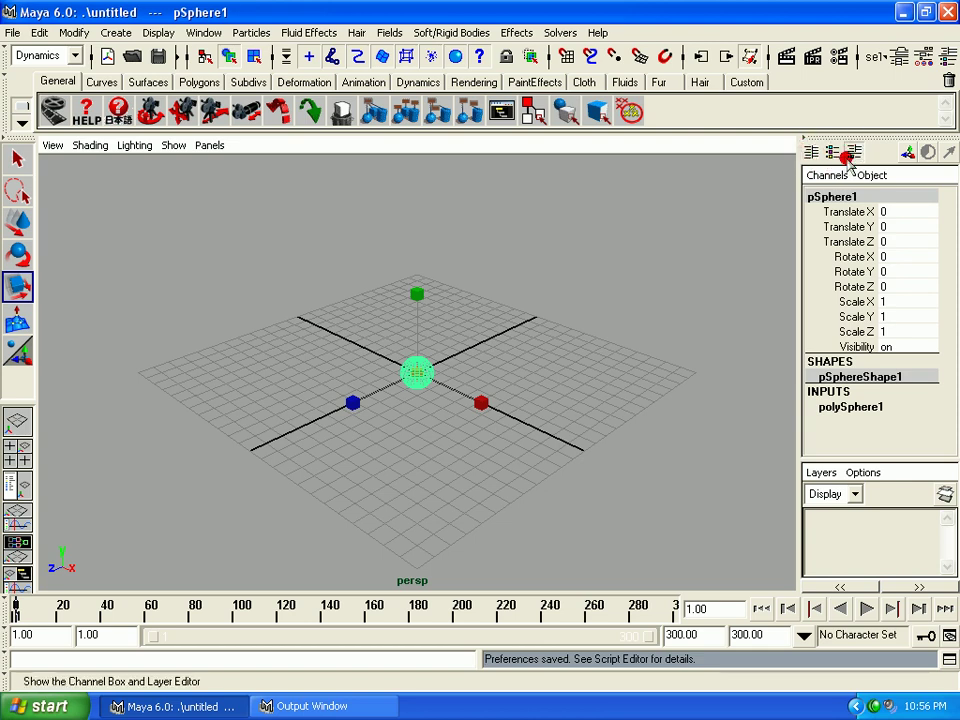
{"action": "left_click", "coordinate": [810, 152]}
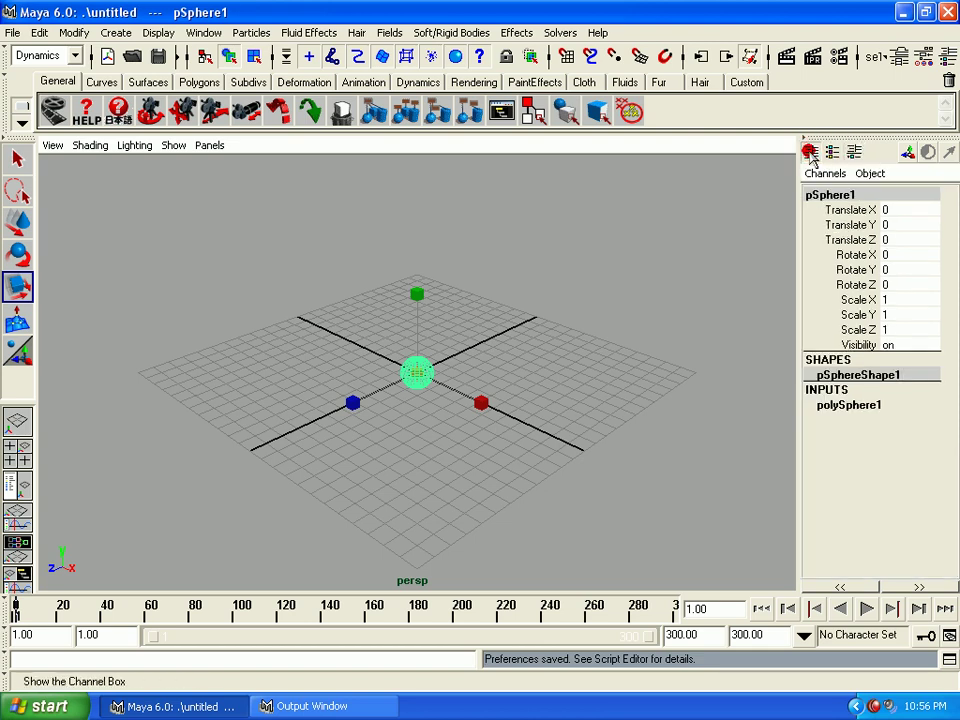
{"action": "left_click", "coordinate": [833, 152]}
{"action": "left_click", "coordinate": [855, 151]}
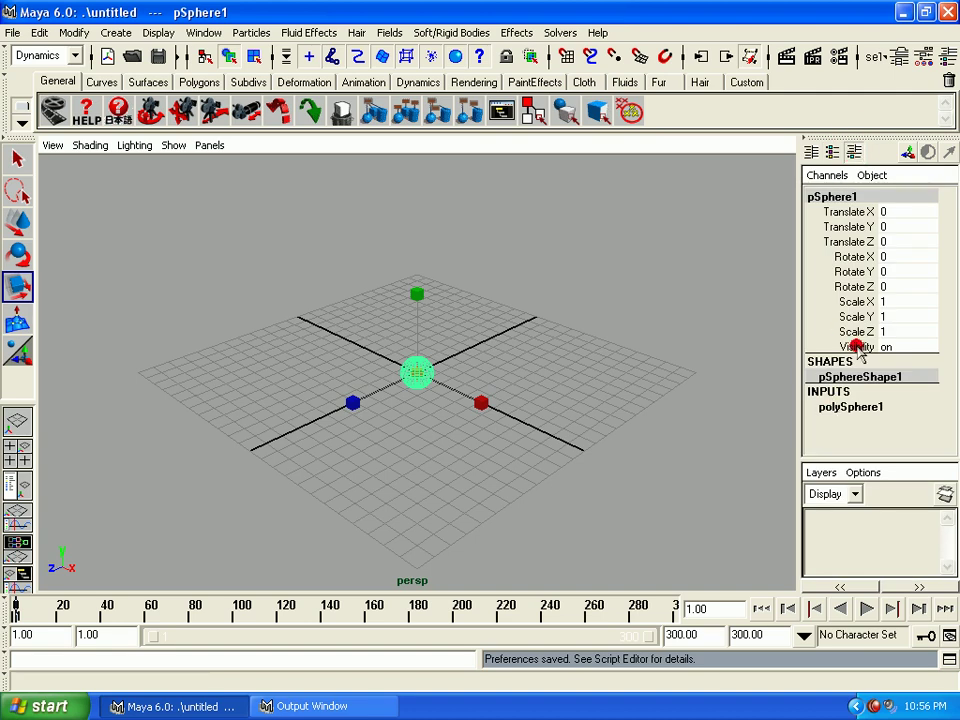
{"action": "left_click", "coordinate": [813, 153]}
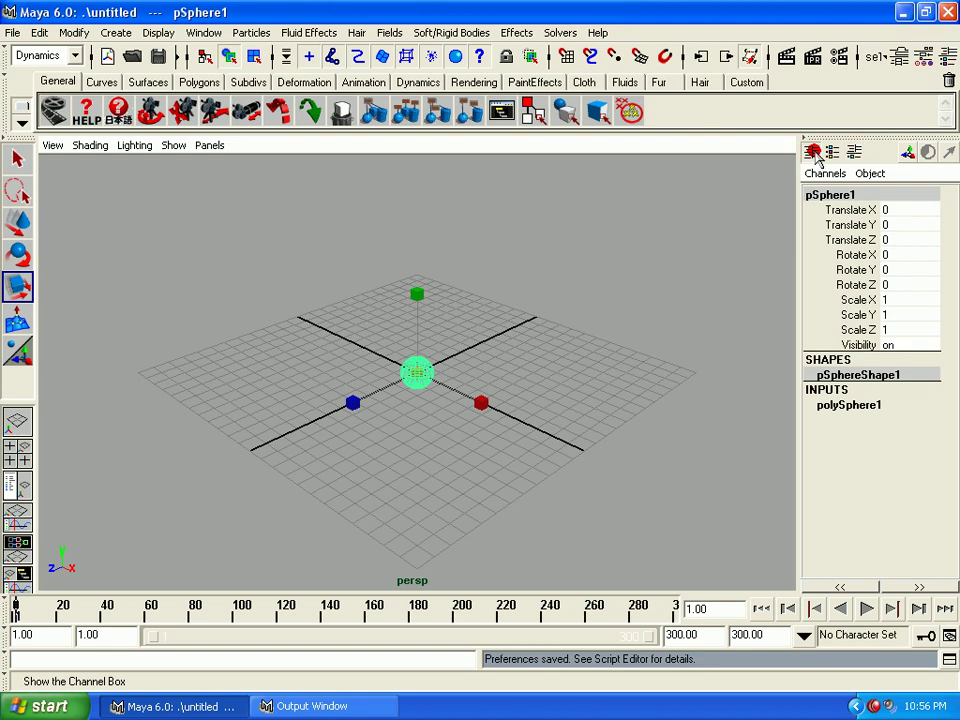
{"action": "left_click", "coordinate": [836, 153]}
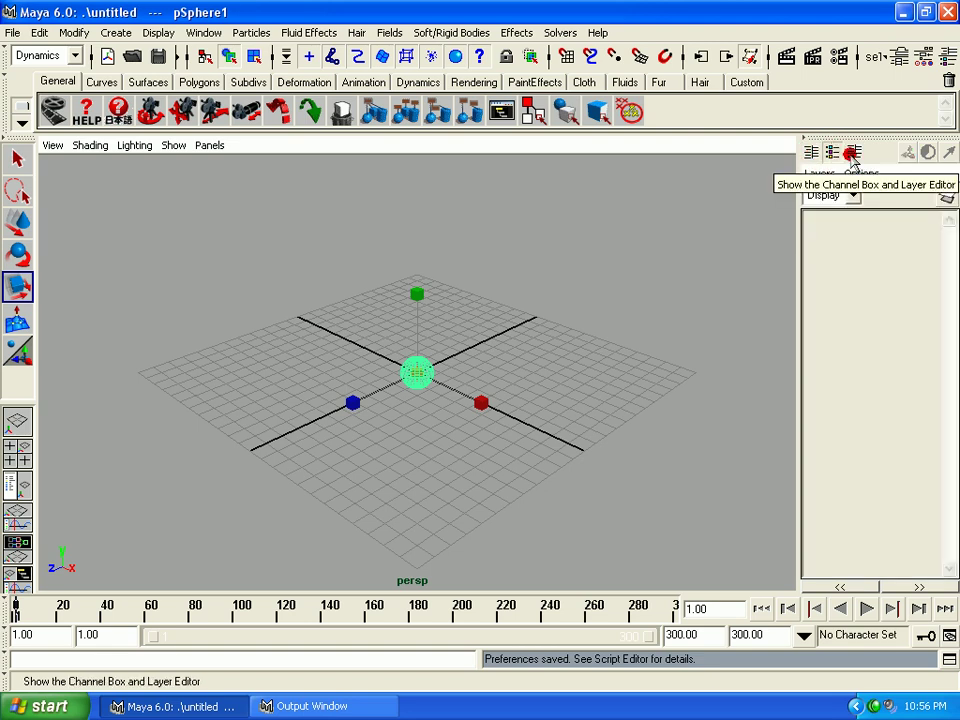
{"action": "left_click", "coordinate": [853, 155]}
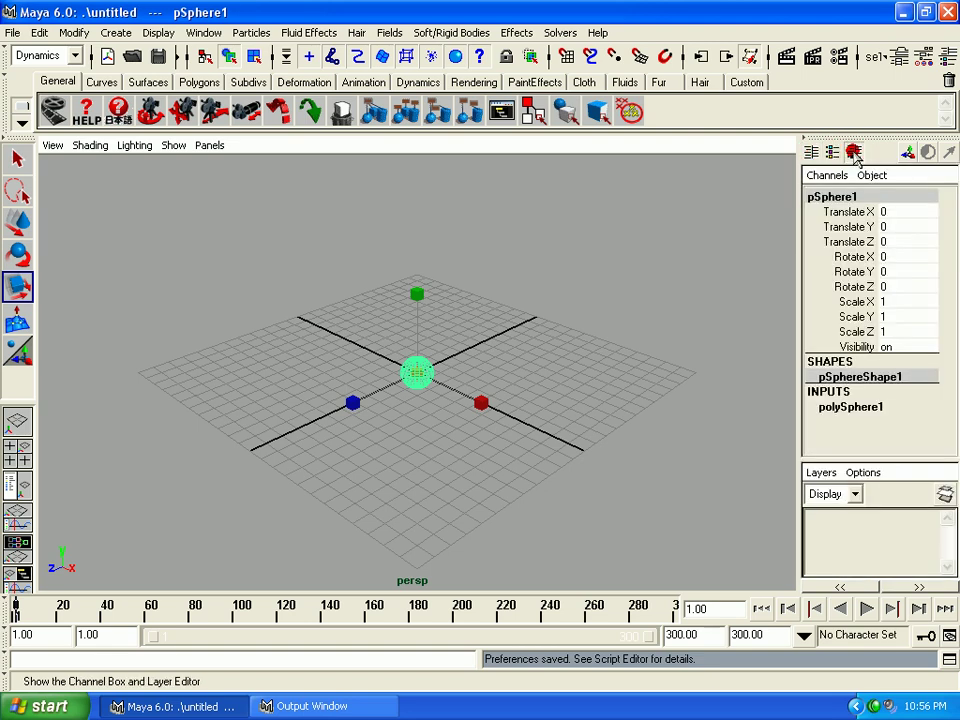